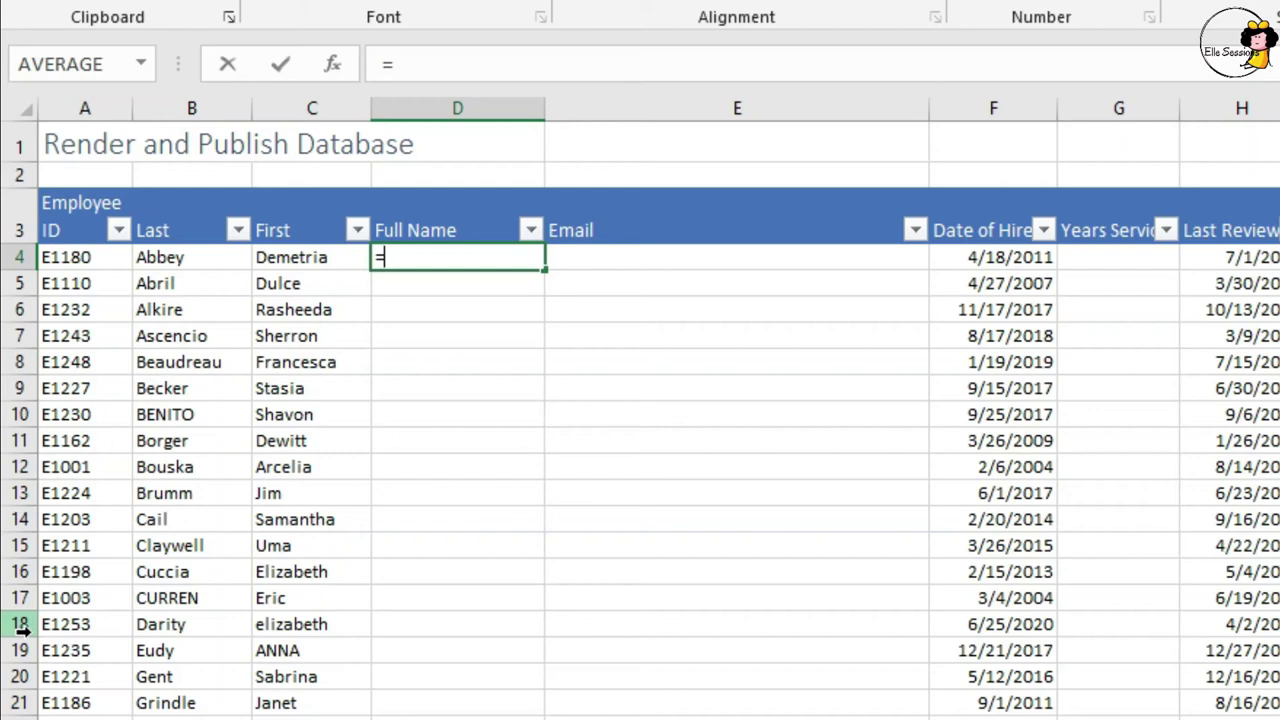
- Enter =CONCAT(C4," ",B4) in D4 and copy it down the Full Name column
{"action": "key", "text": "Tab"}
{"action": "key", "text": "Left"}
{"action": "type", "text": ", "}
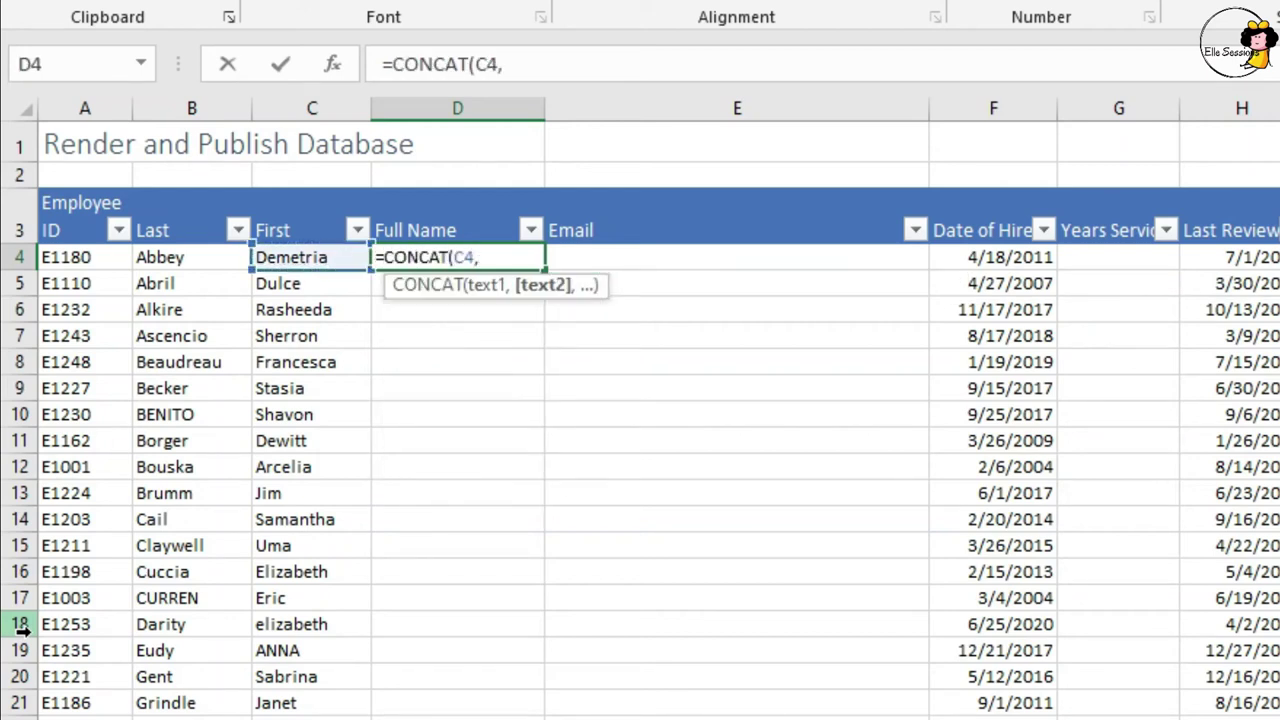
{"action": "type", "text": "\" \""}
{"action": "type", "text": ","}
{"action": "key", "text": "Left"}
{"action": "key", "text": "Left"}
{"action": "key", "text": "Return"}
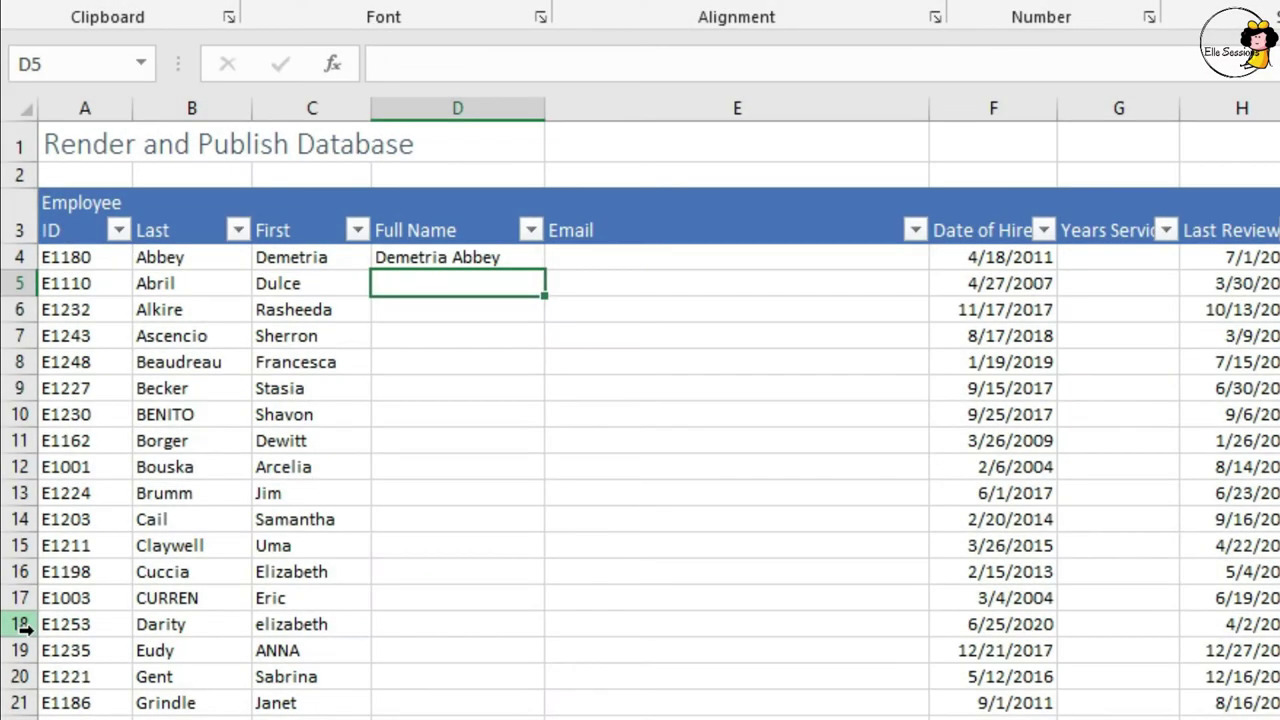
{"action": "left_click", "coordinate": [520, 258]}
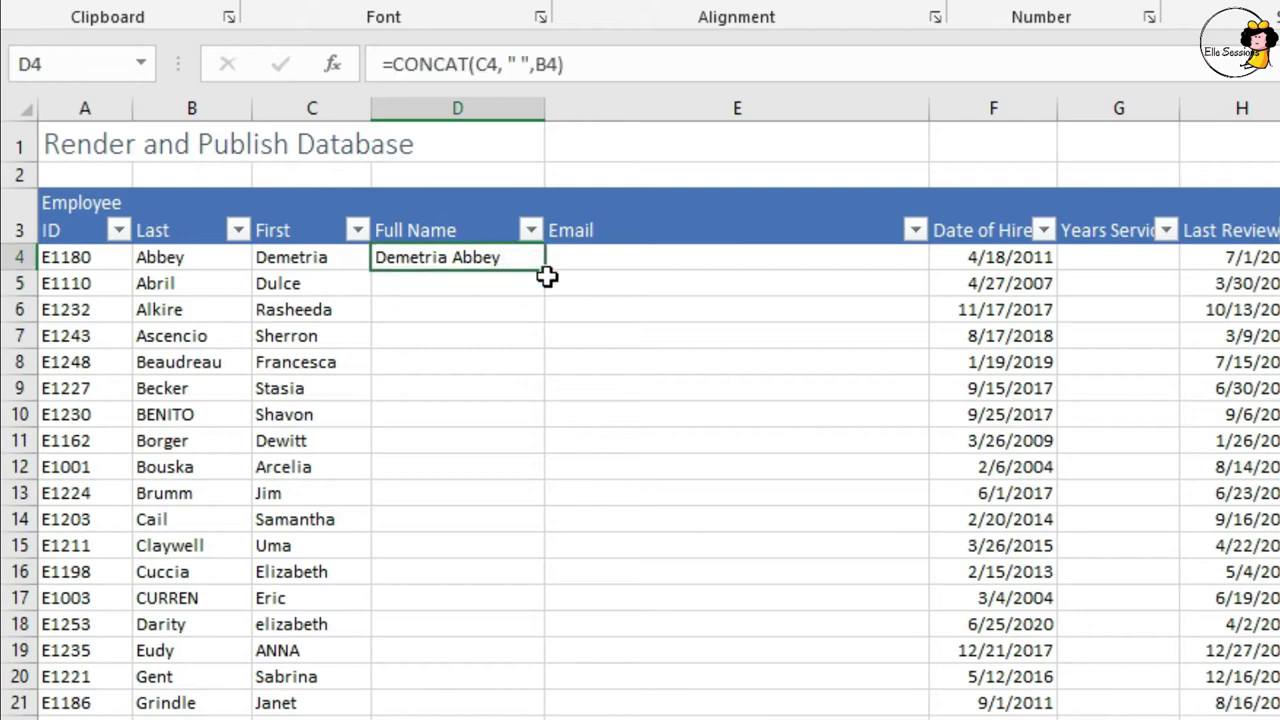
{"action": "double_click", "coordinate": [542, 270]}
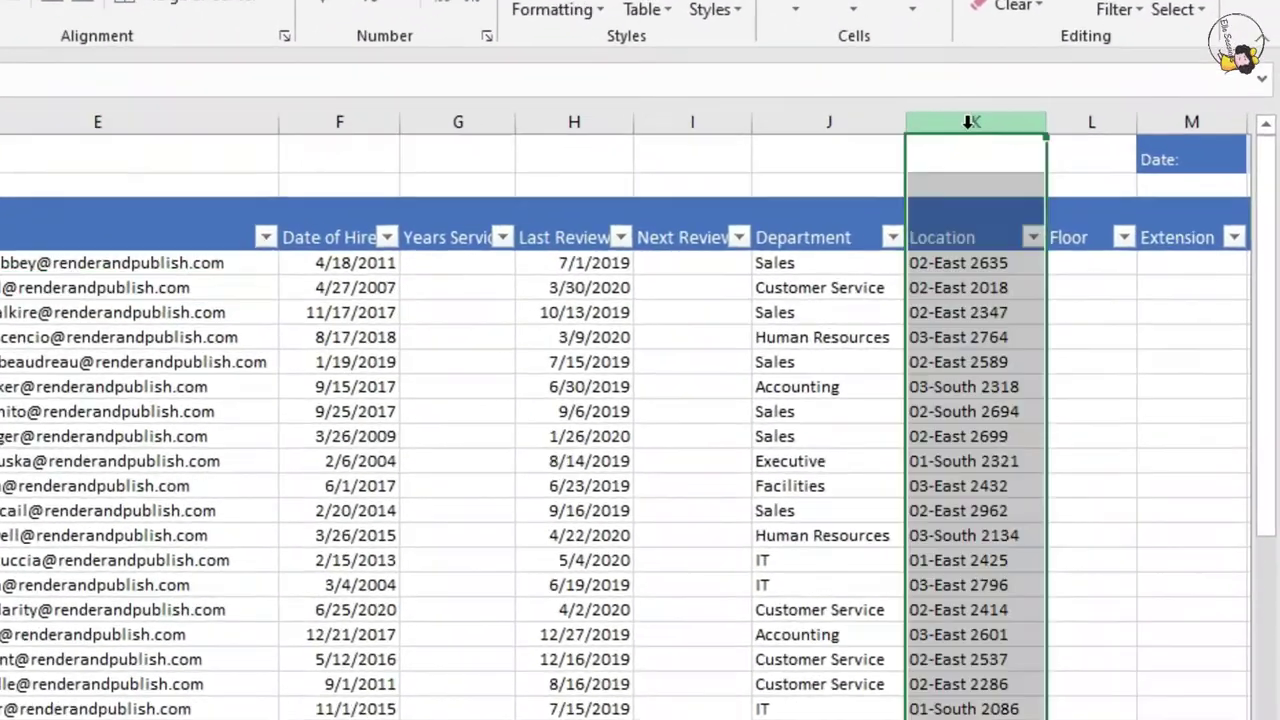
{"action": "left_click", "coordinate": [968, 121]}
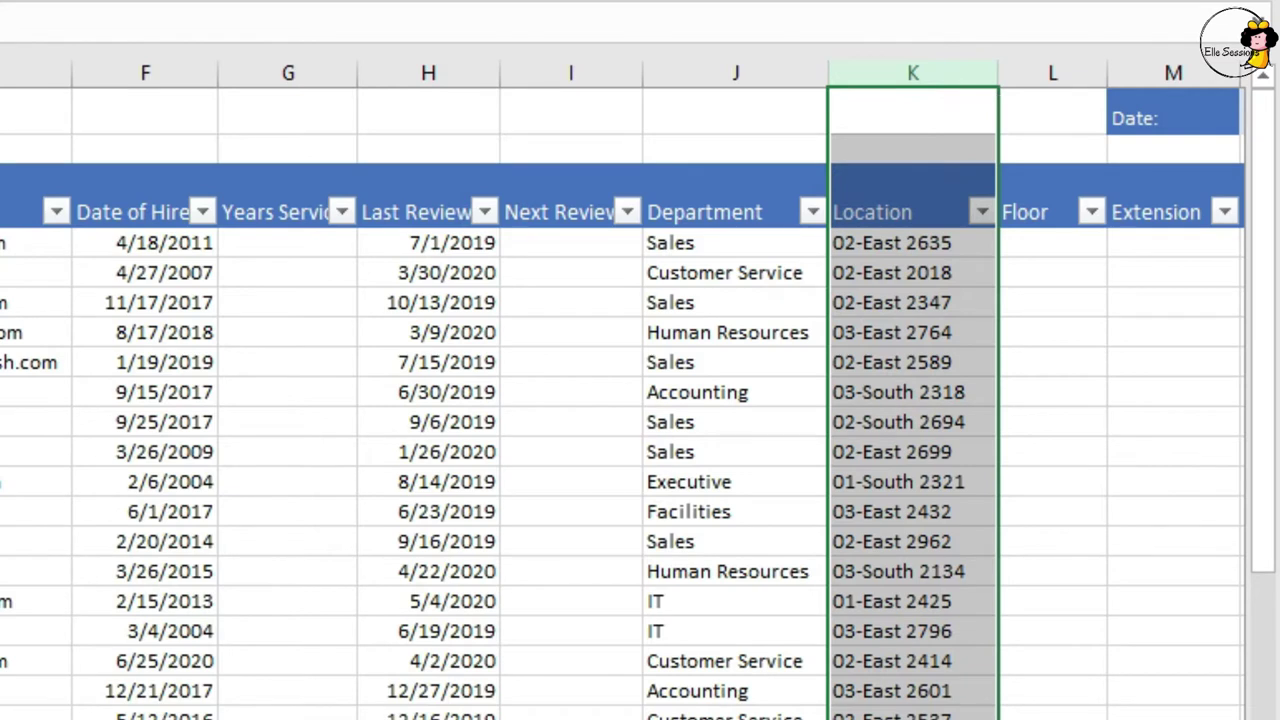
{"action": "scroll", "coordinate": [622, 390], "scroll_direction": "right", "scroll_amount": 3}
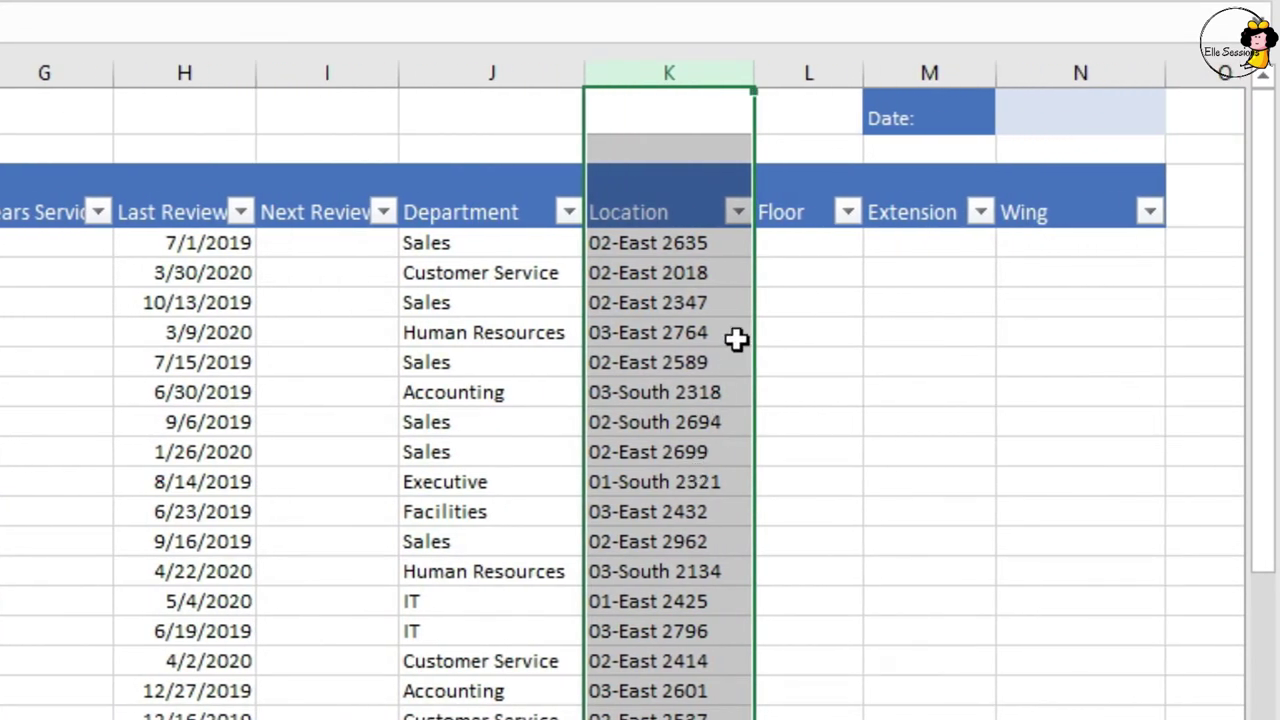
{"action": "left_click", "coordinate": [690, 328]}
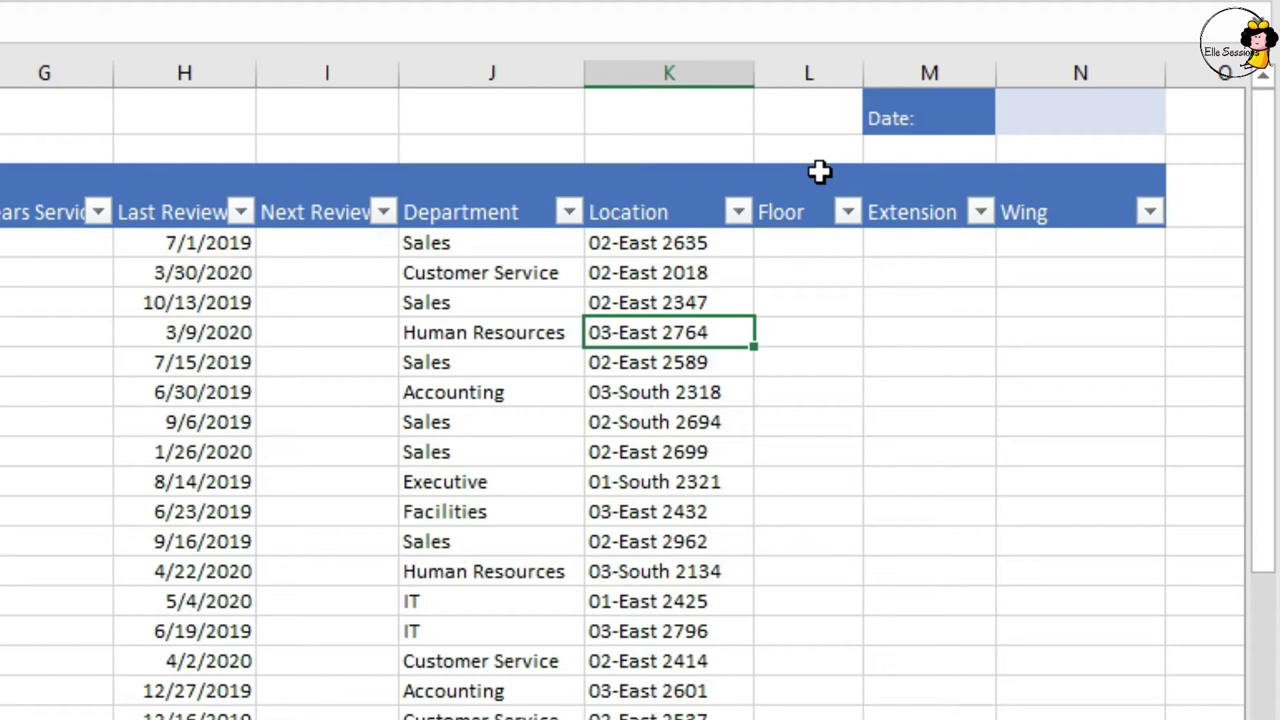
- Enter =LEFT(K4,2) in L4 and fill it down the Floor column
{"action": "left_click", "coordinate": [794, 243]}
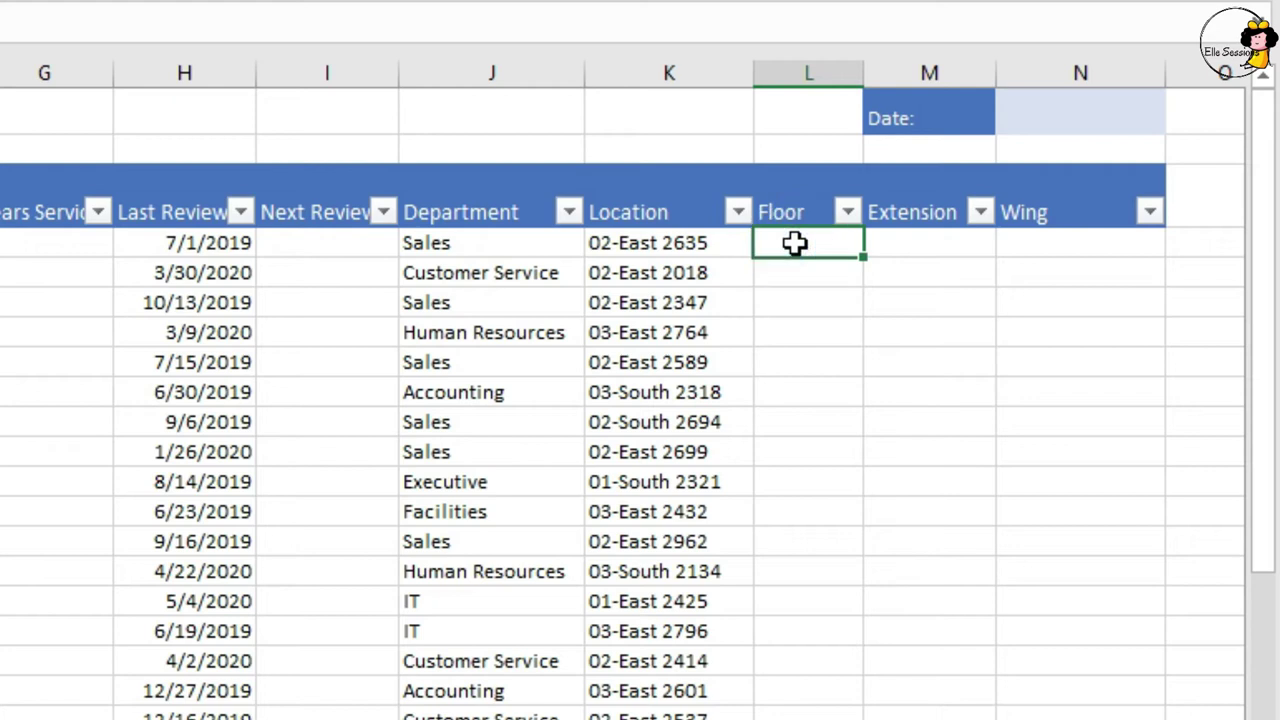
{"action": "type", "text": "="}
{"action": "type", "text": "LE"}
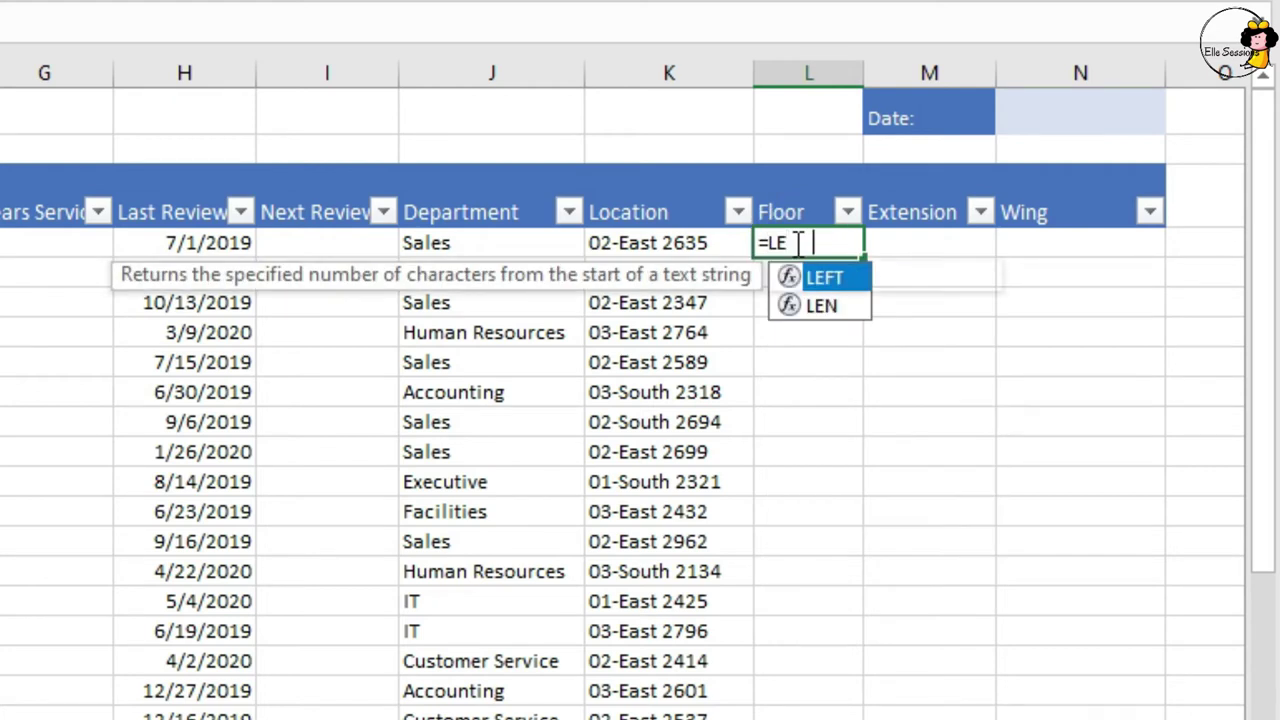
{"action": "key", "text": "Tab"}
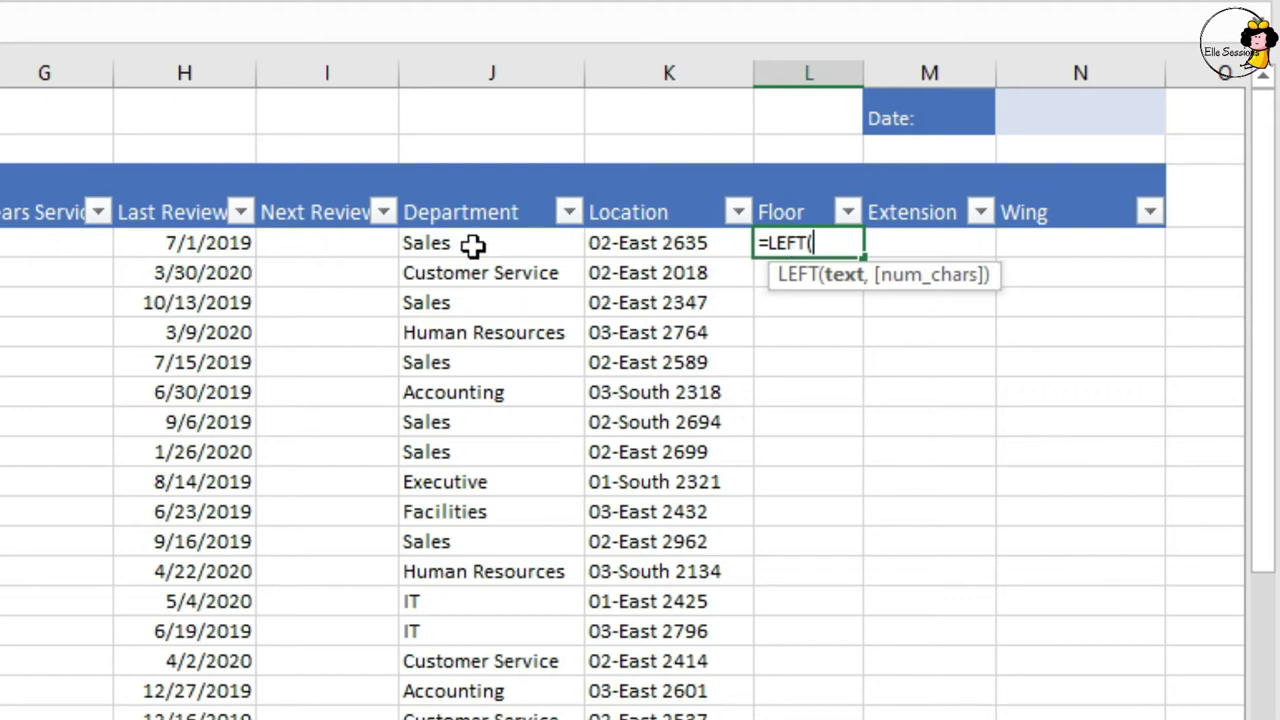
{"action": "left_click", "coordinate": [679, 243]}
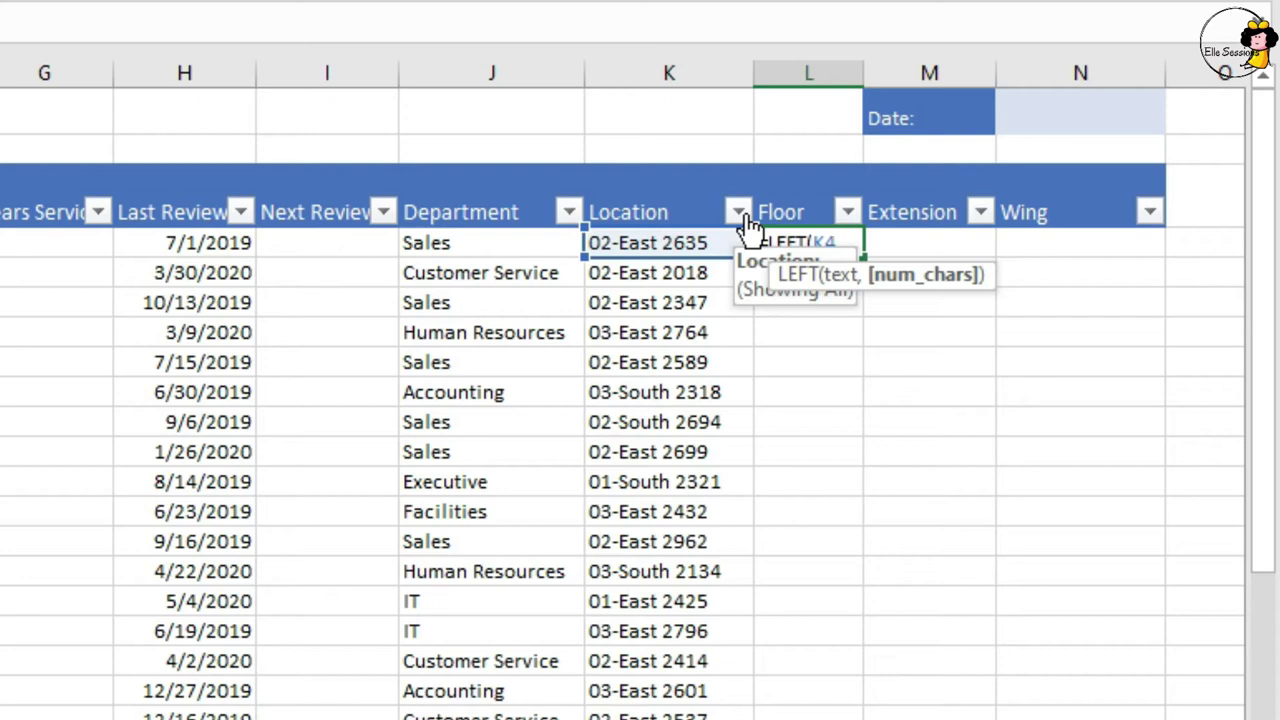
{"action": "type", "text": ","}
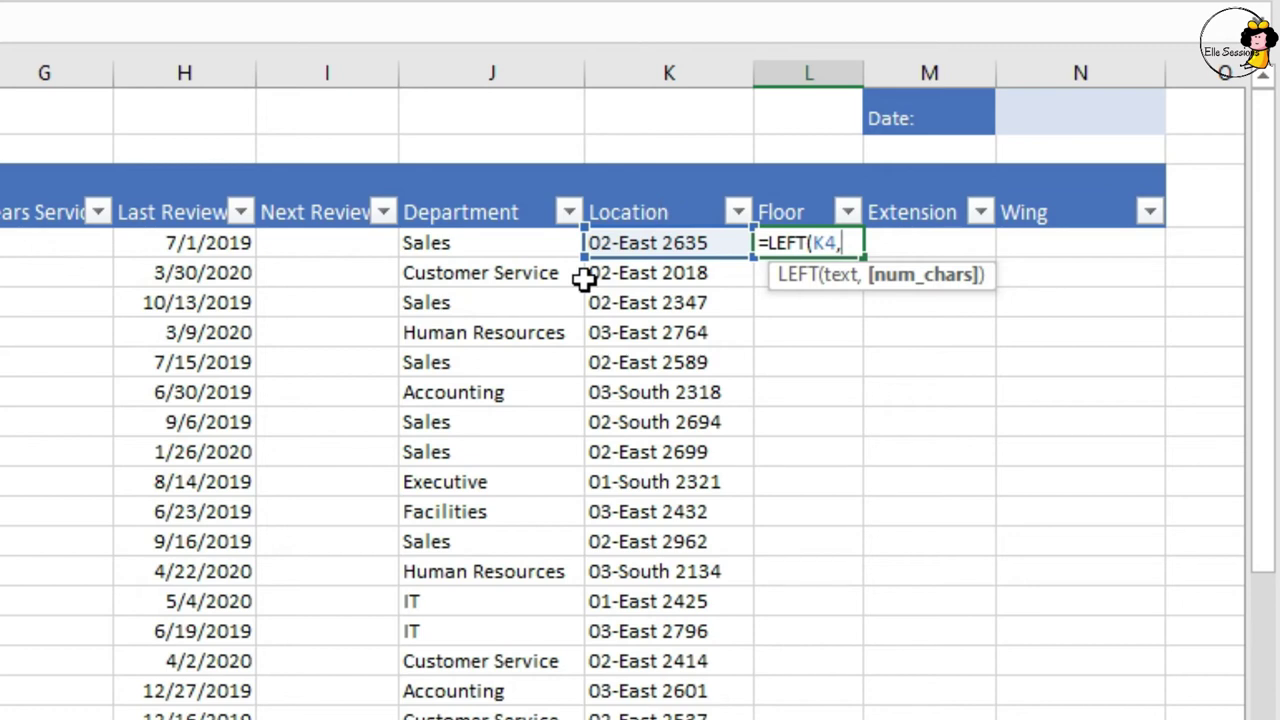
{"action": "type", "text": "2"}
{"action": "key", "text": "Return"}
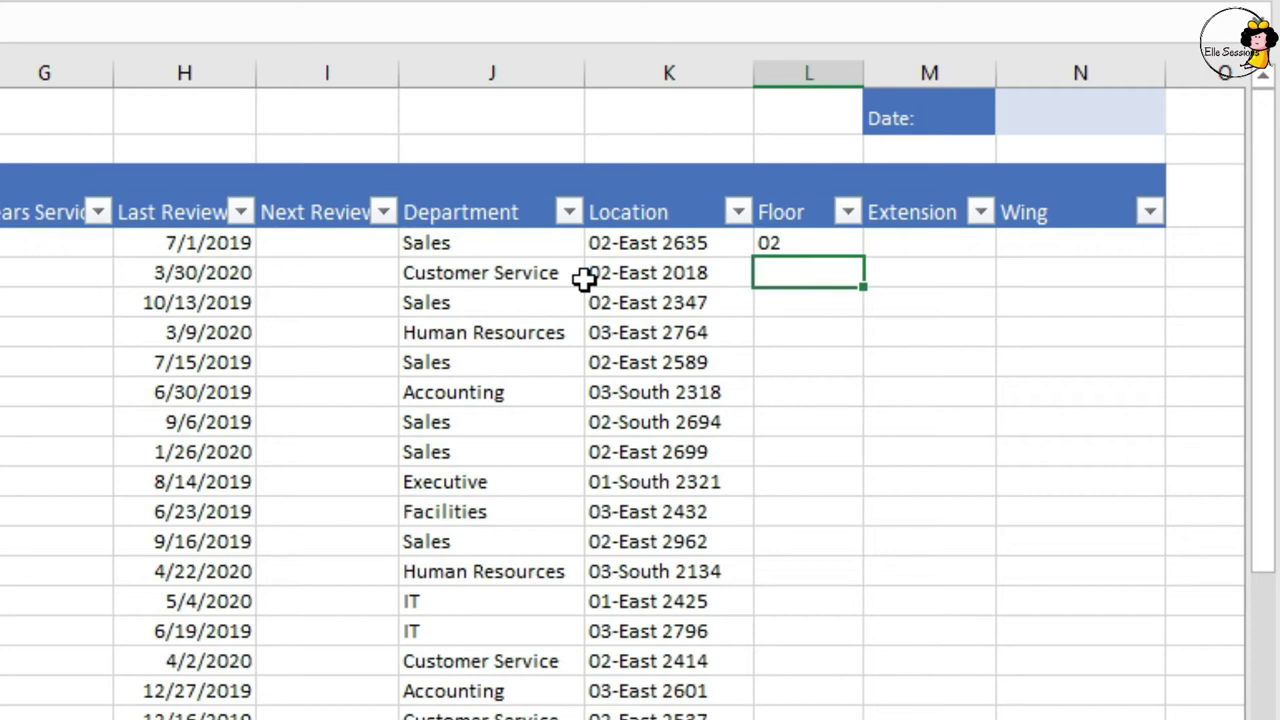
{"action": "left_click", "coordinate": [812, 243]}
{"action": "double_click", "coordinate": [863, 254]}
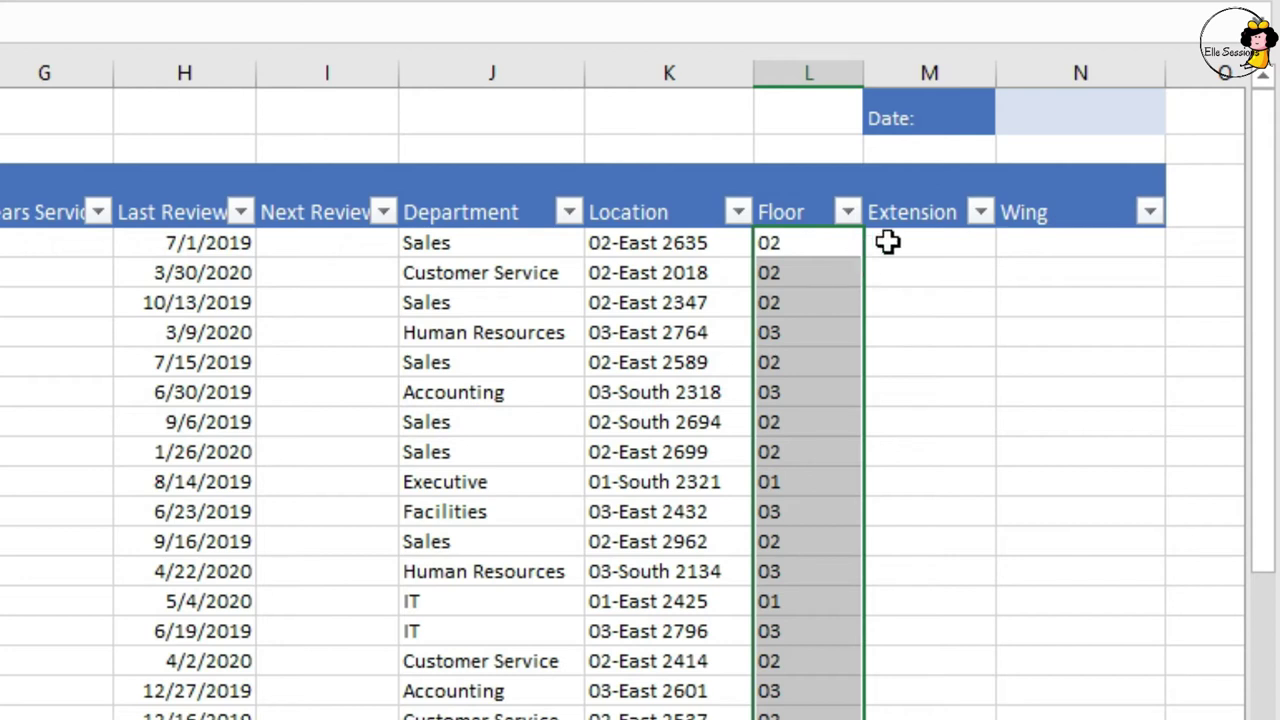
- Enter =RIGHT(K4,4) in M4 and fill it down the Extension column
{"action": "left_click", "coordinate": [890, 242]}
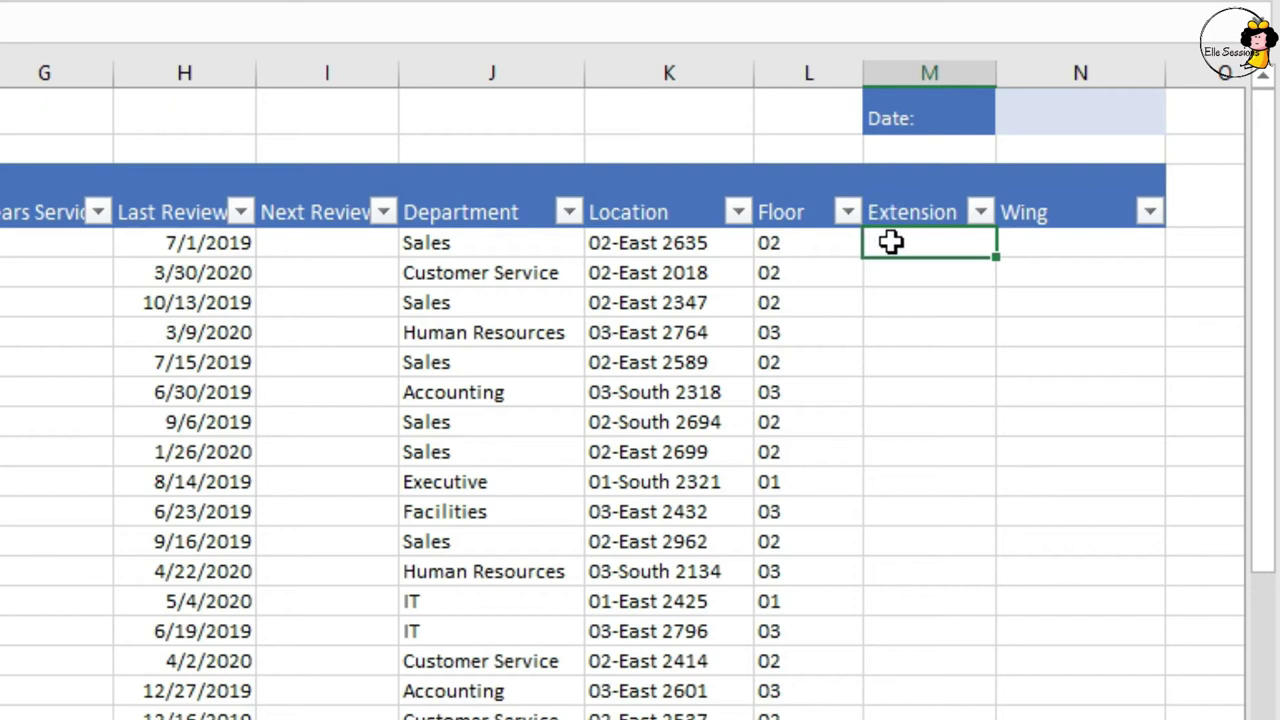
{"action": "type", "text": "="}
{"action": "type", "text": "RI"}
{"action": "key", "text": "Tab"}
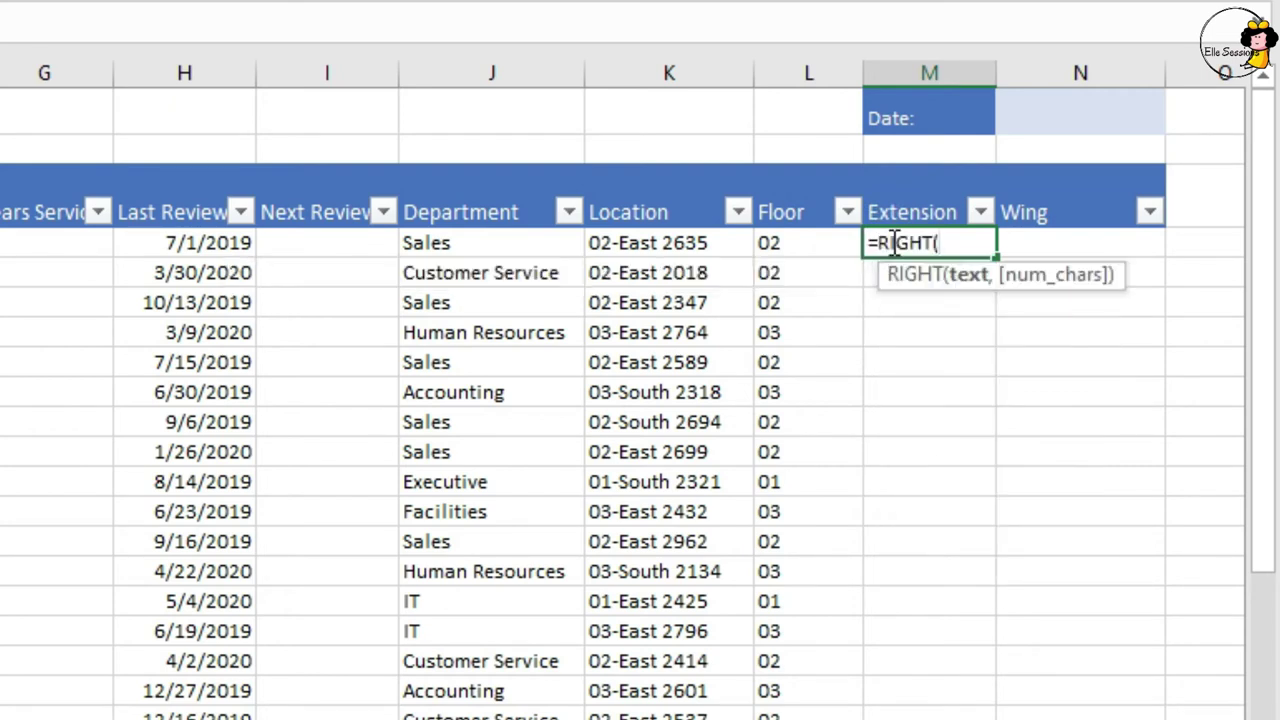
{"action": "key", "text": "Left"}
{"action": "key", "text": "Left"}
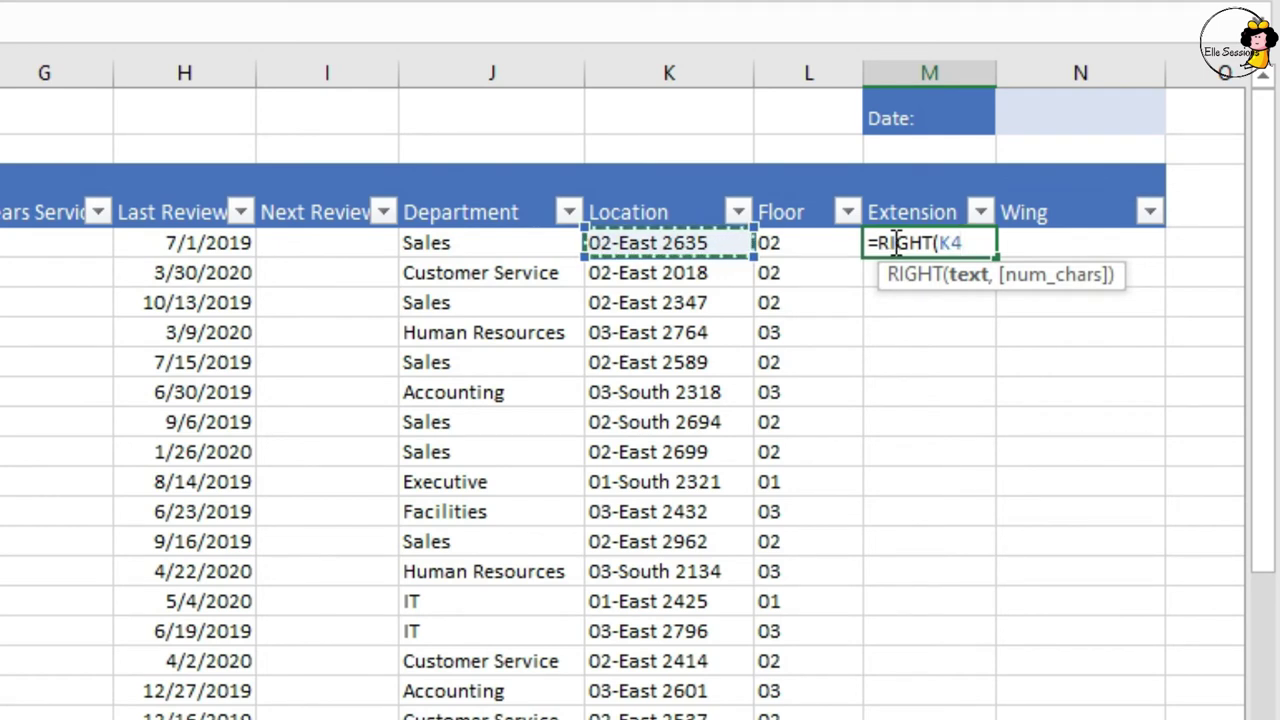
{"action": "type", "text": ","}
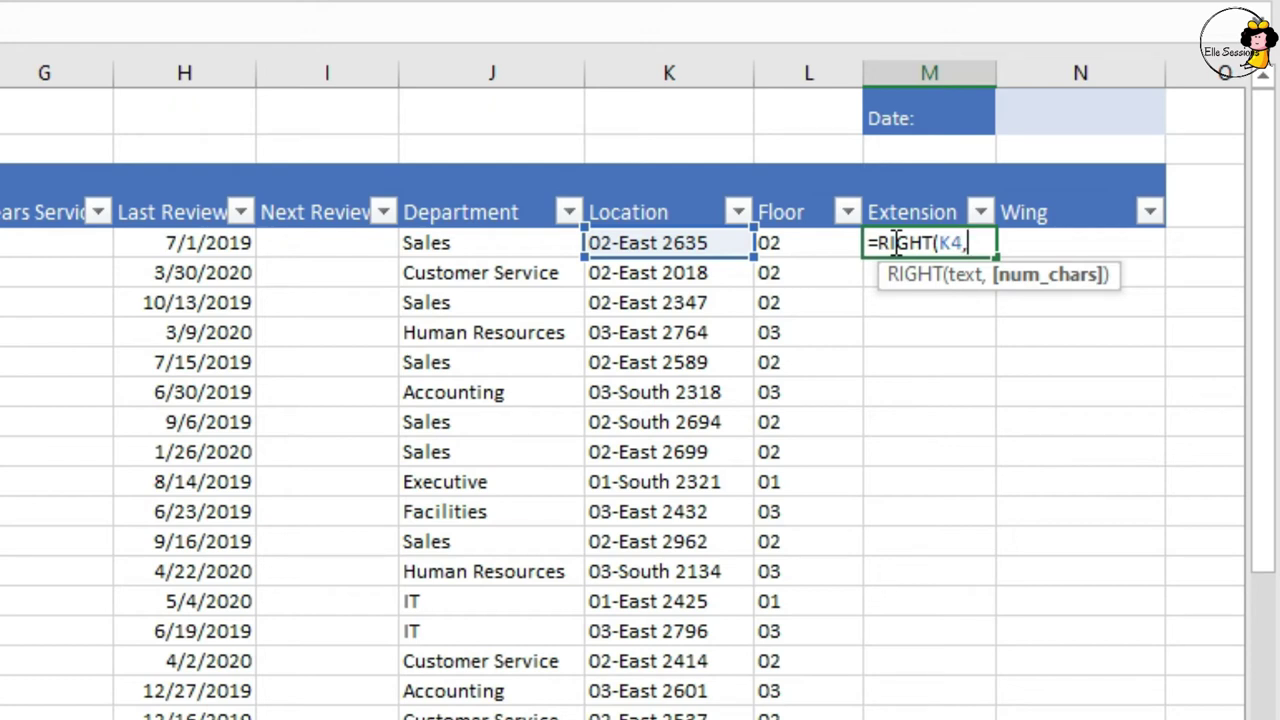
{"action": "type", "text": "4"}
{"action": "key", "text": "Return"}
{"action": "left_click", "coordinate": [893, 243]}
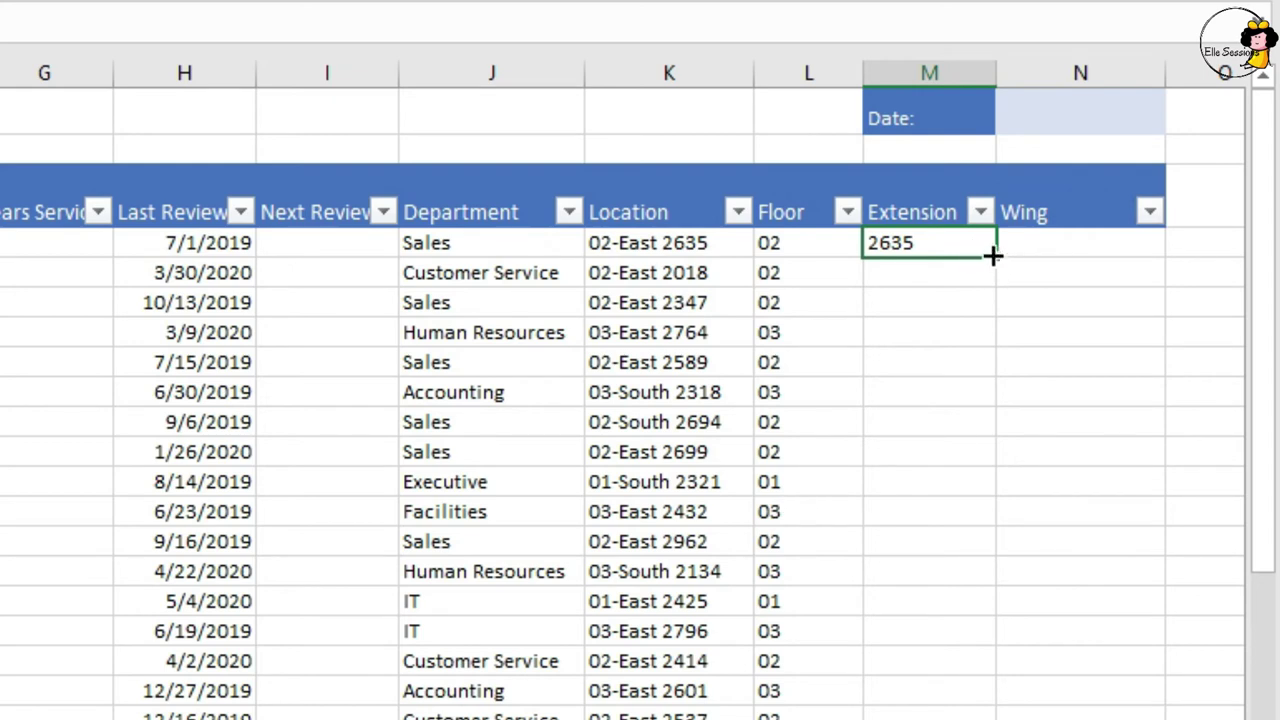
{"action": "double_click", "coordinate": [993, 256]}
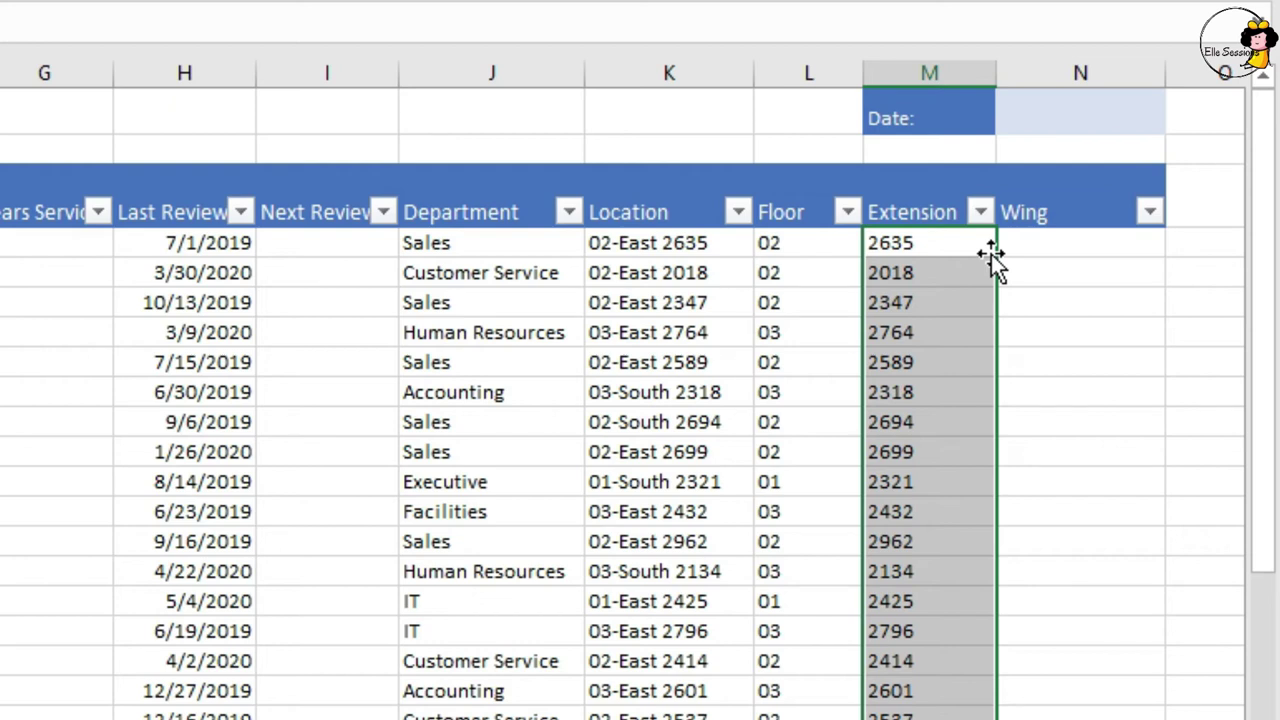
{"action": "left_click", "coordinate": [1054, 245]}
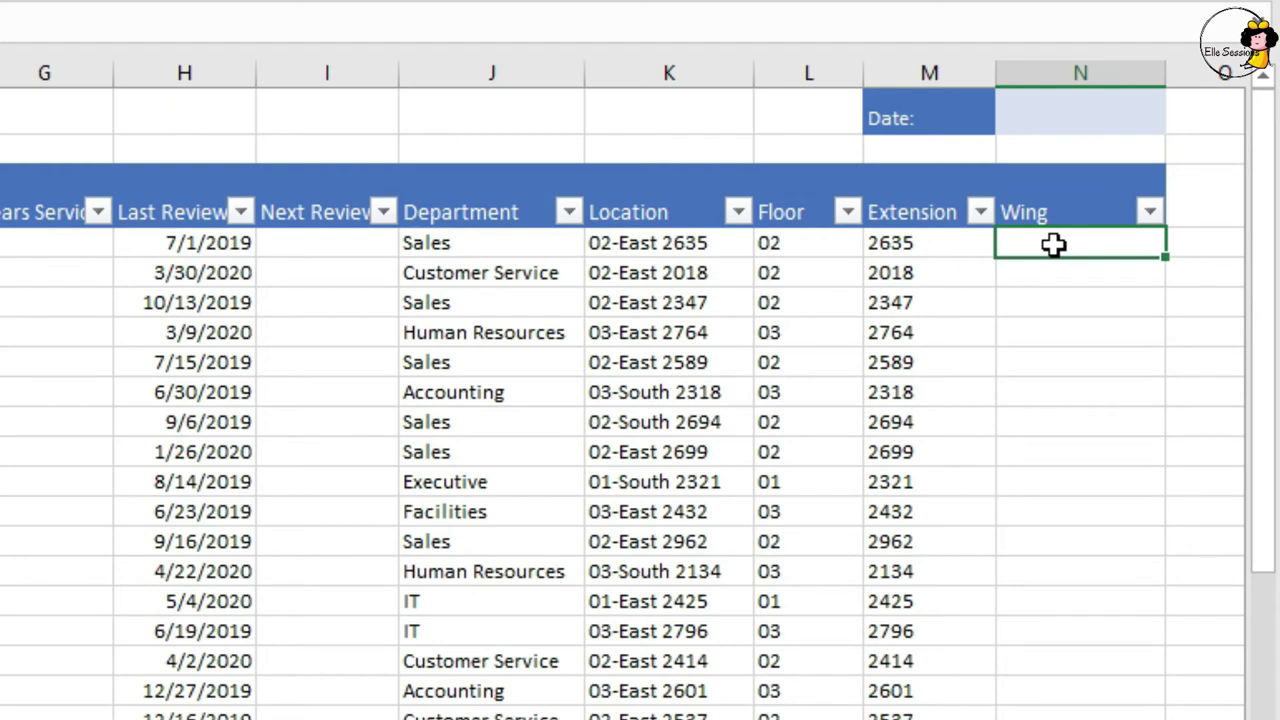
- Enter =MID(K4,4,4) in N4 so the first Wing cell shows East
{"action": "type", "text": "=MID"}
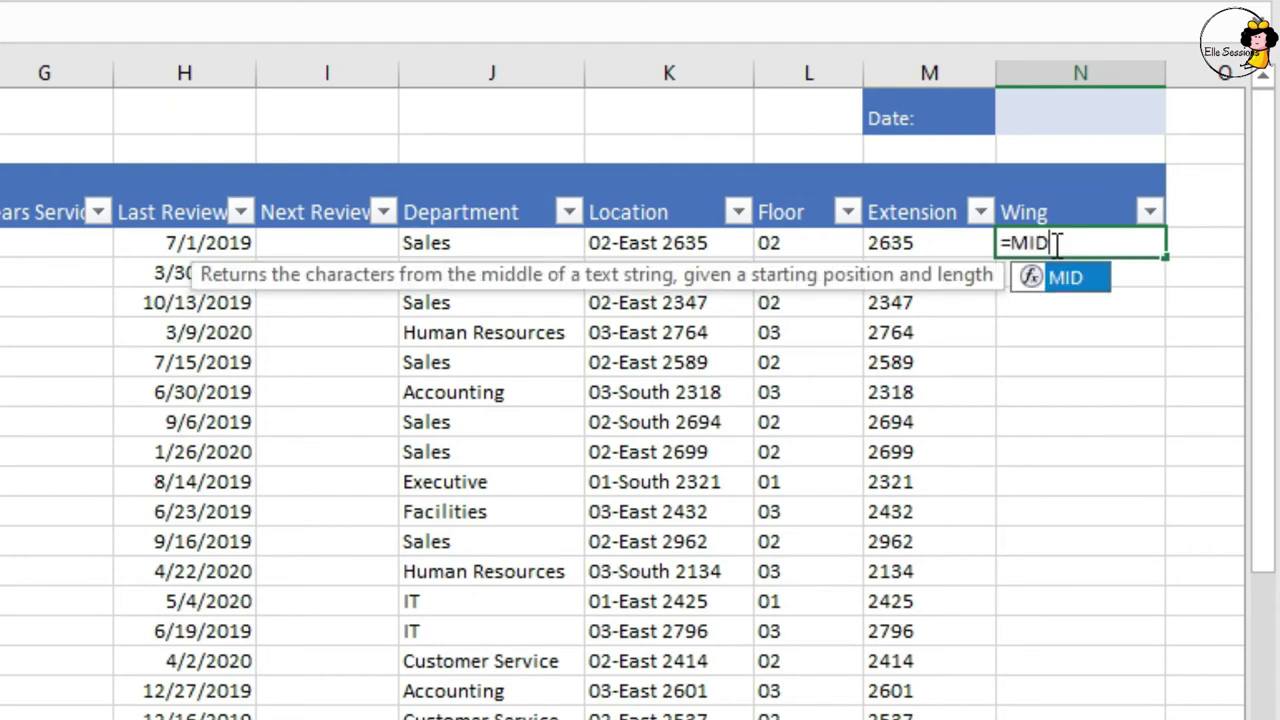
{"action": "type", "text": "("}
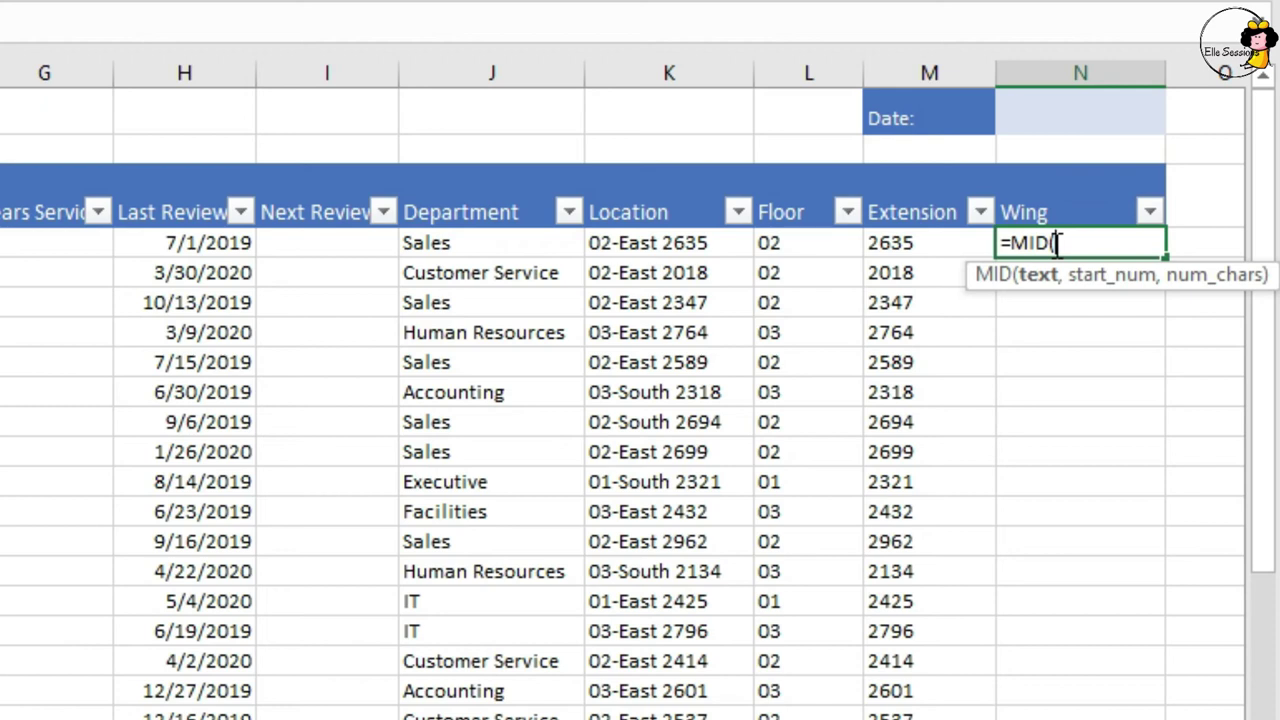
{"action": "left_click", "coordinate": [701, 241]}
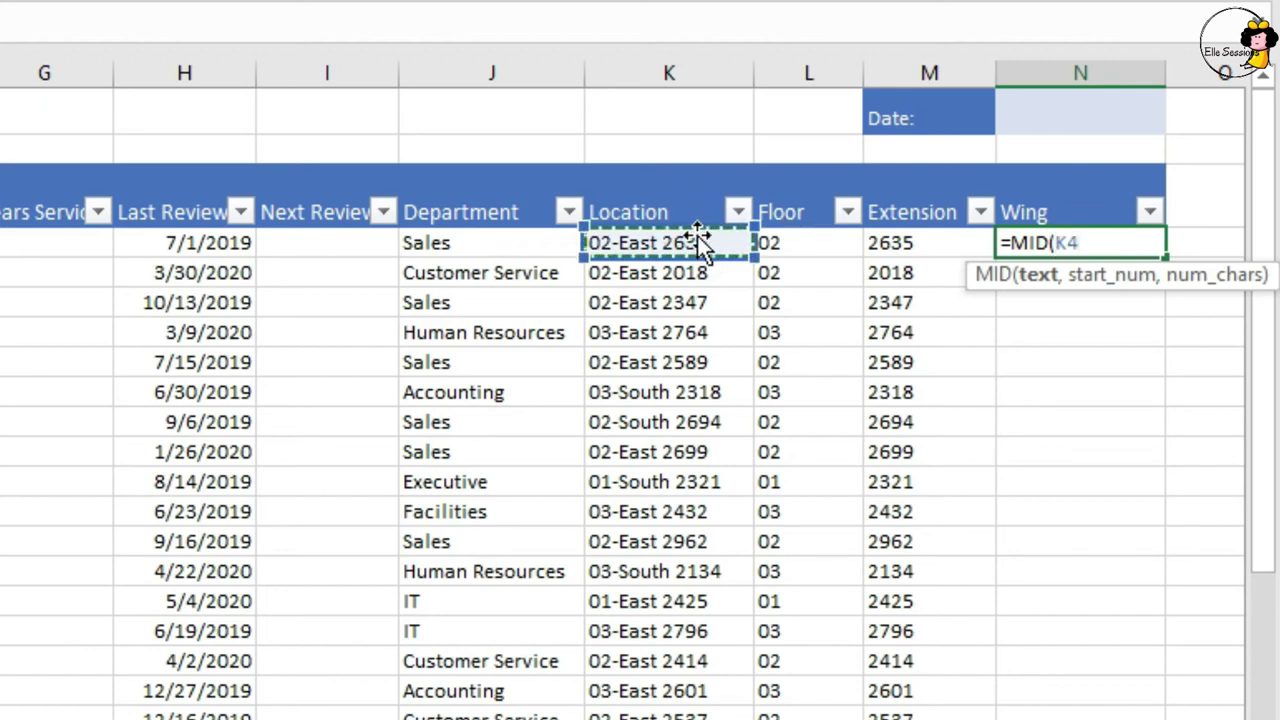
{"action": "type", "text": ","}
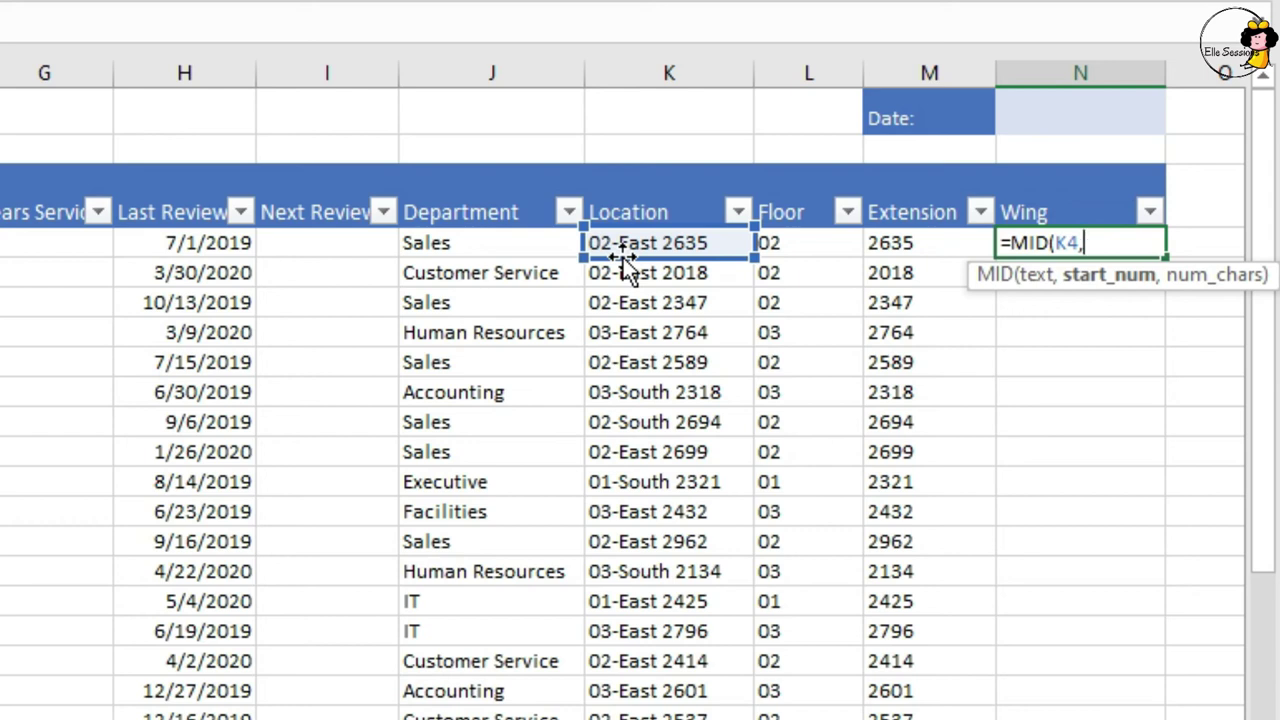
{"action": "type", "text": "4"}
{"action": "type", "text": ","}
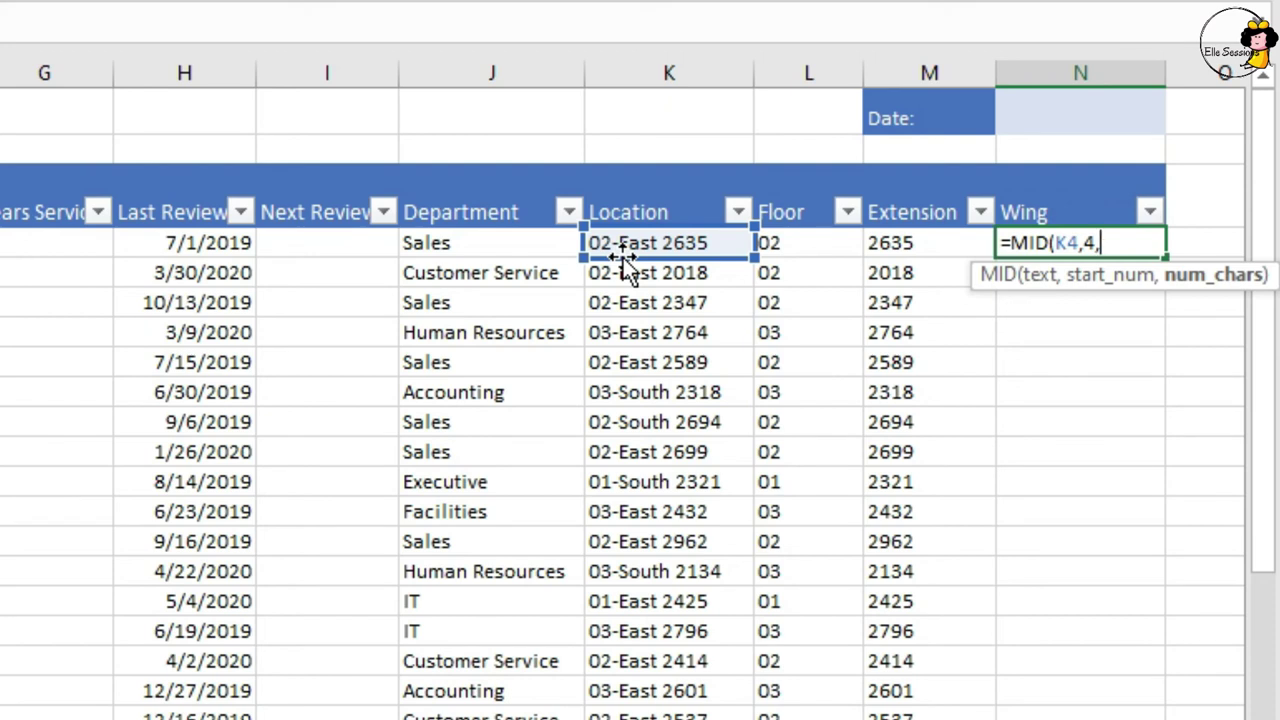
{"action": "type", "text": "4"}
{"action": "key", "text": "Return"}
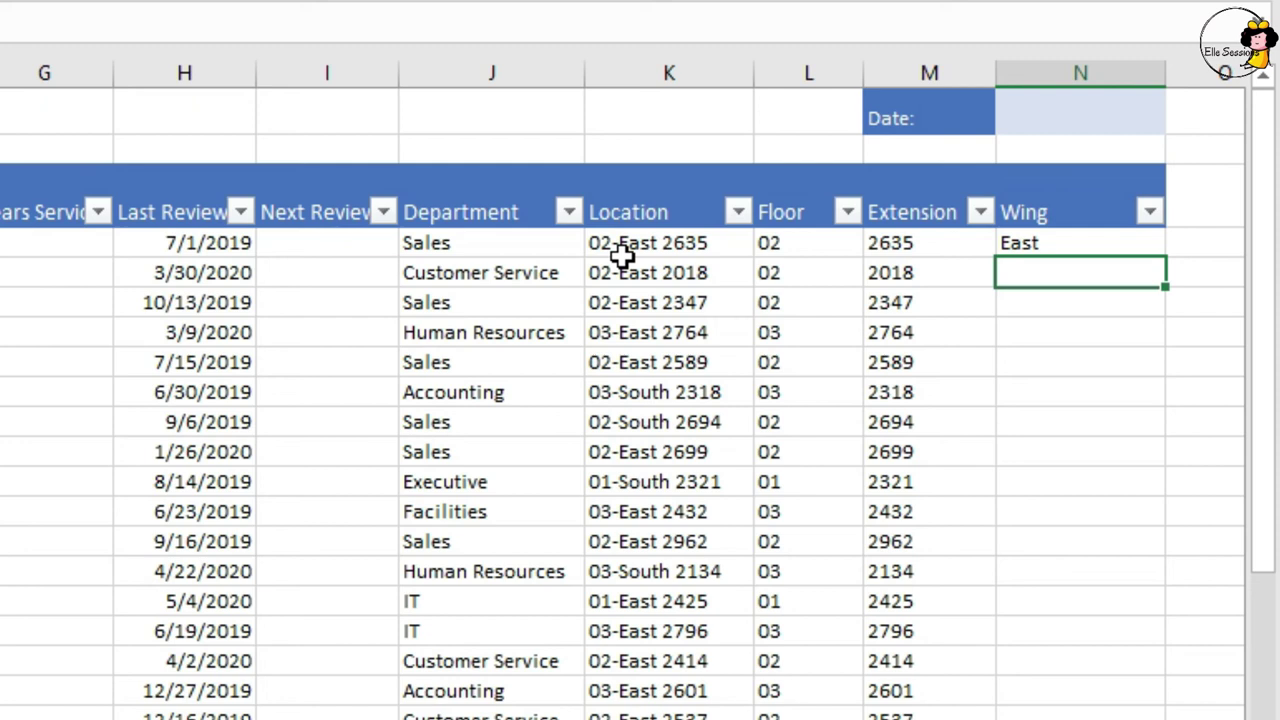
- Copy the N4 MID formula down the Wing column, then reopen N4 to review it
{"action": "left_click", "coordinate": [1083, 240]}
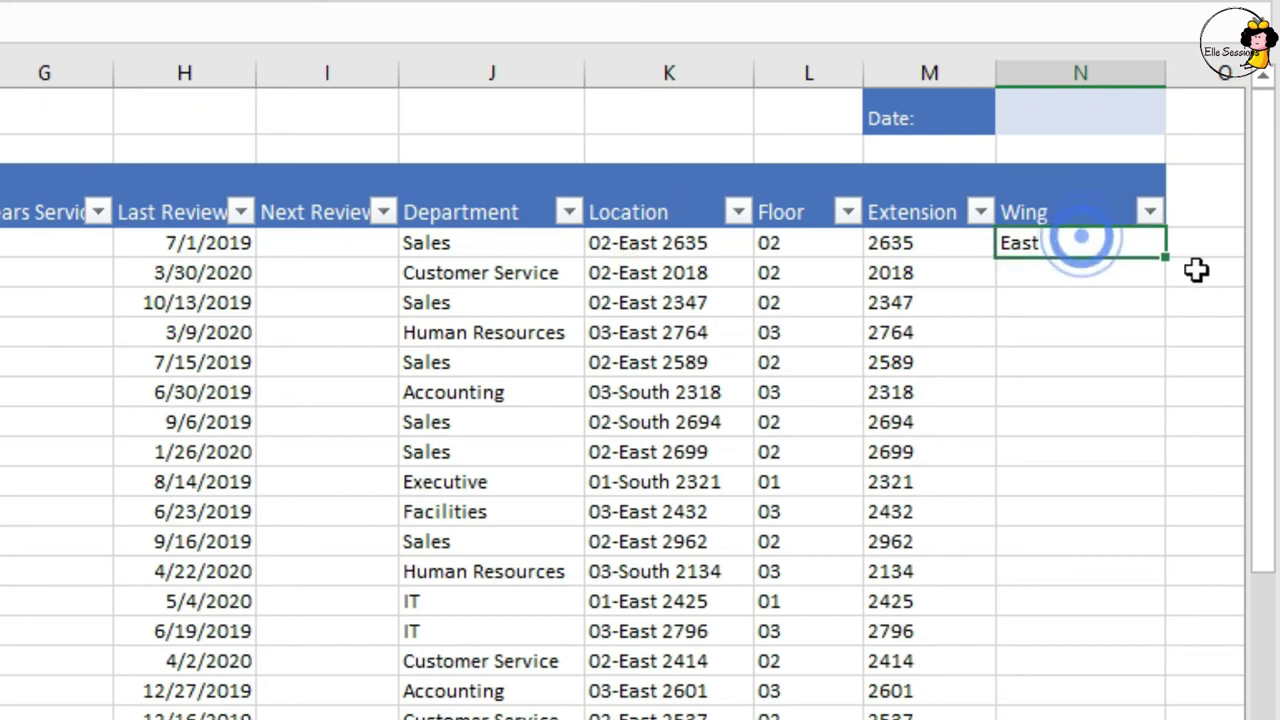
{"action": "double_click", "coordinate": [1167, 259]}
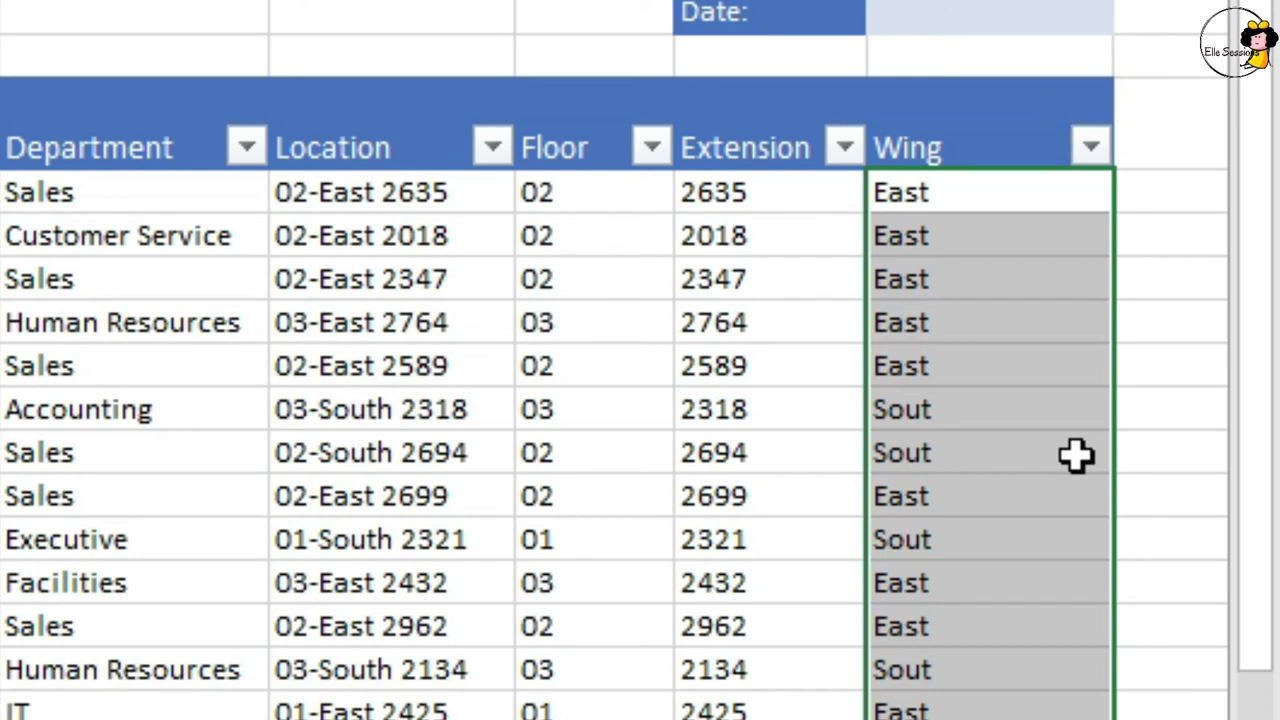
{"action": "left_click", "coordinate": [986, 410]}
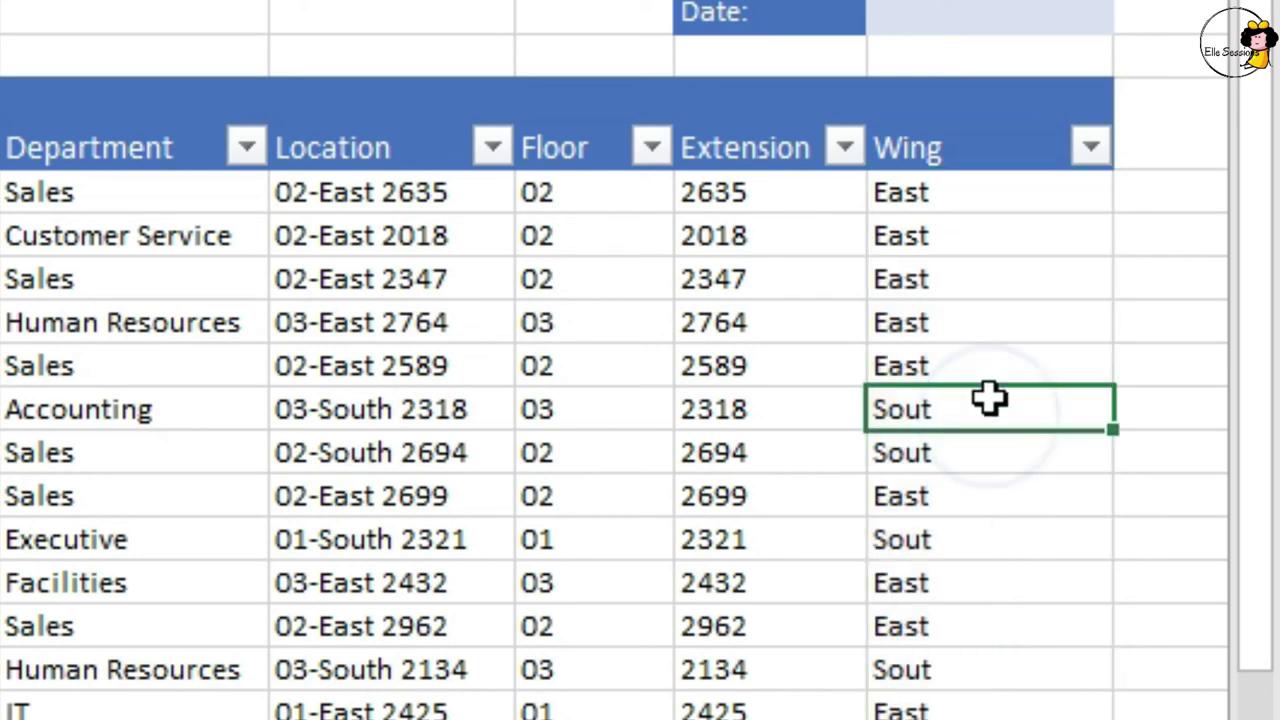
{"action": "double_click", "coordinate": [958, 192]}
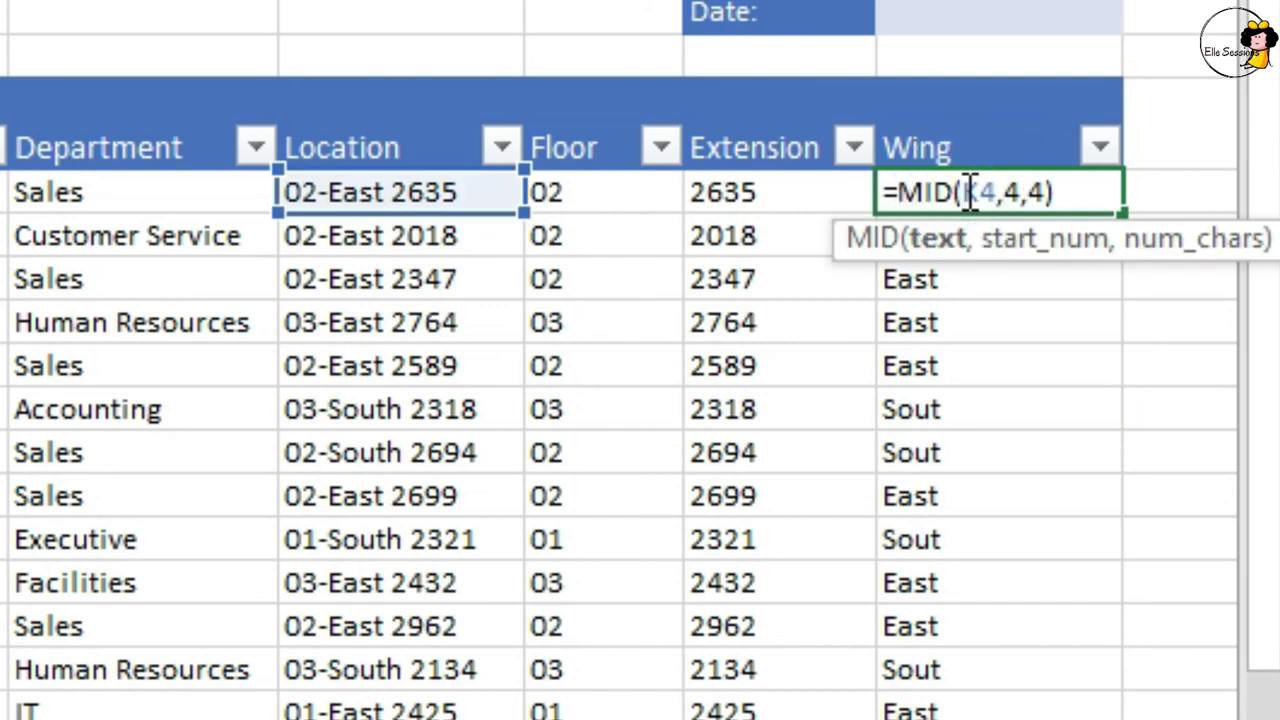